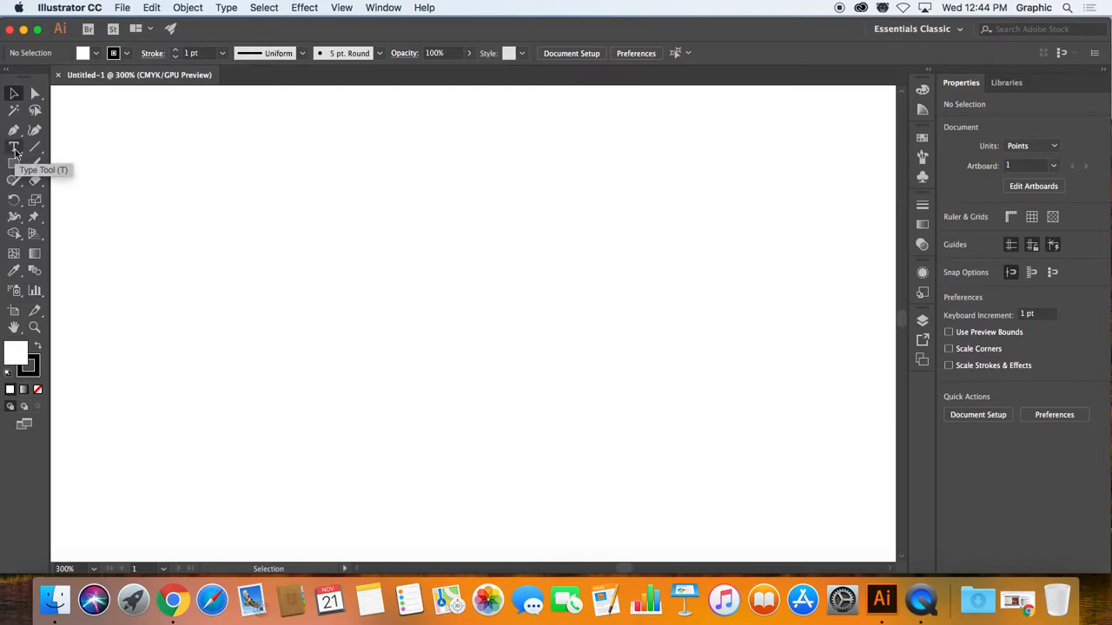
Step: Create a line of point type reading "Point Type is just one long line of type." on the artboard
{"action": "left_click", "coordinate": [14, 150]}
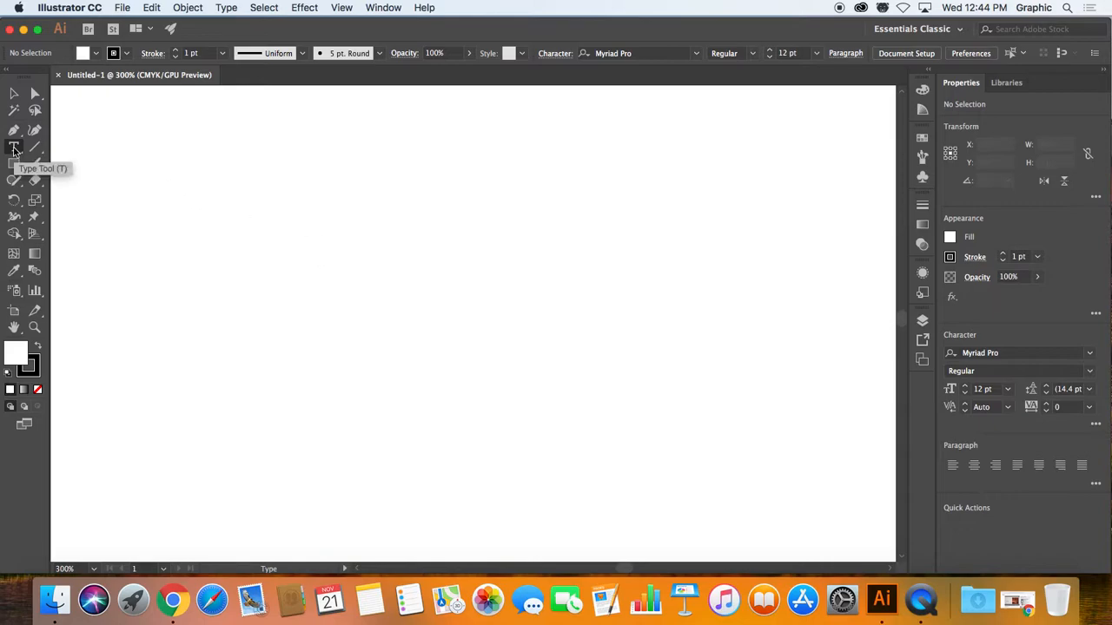
{"action": "left_click", "coordinate": [304, 250]}
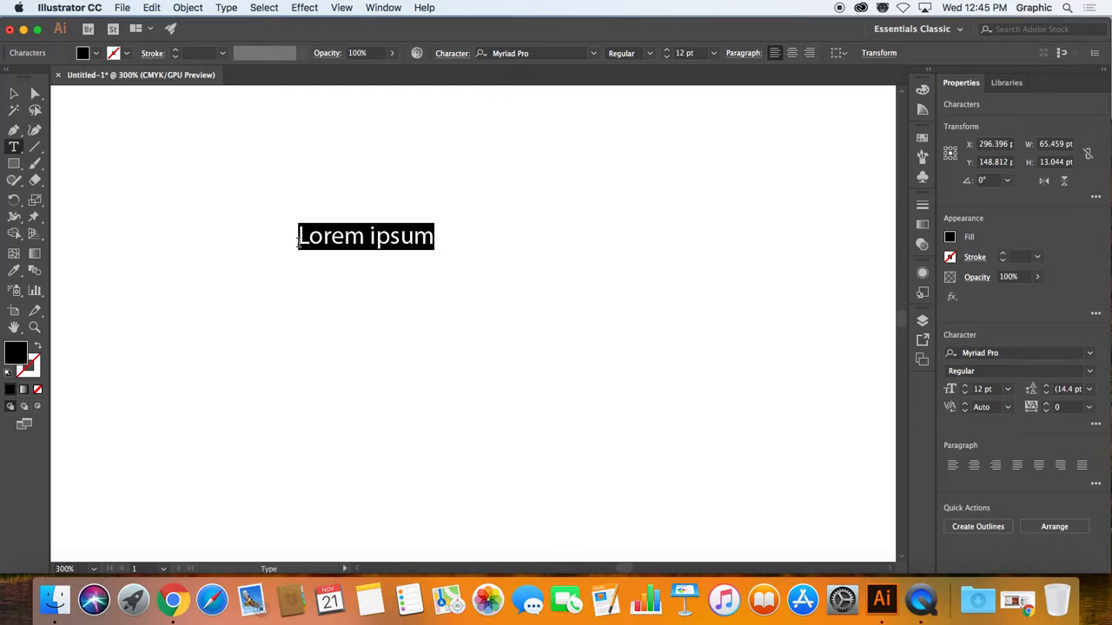
{"action": "type", "text": "Point Type"}
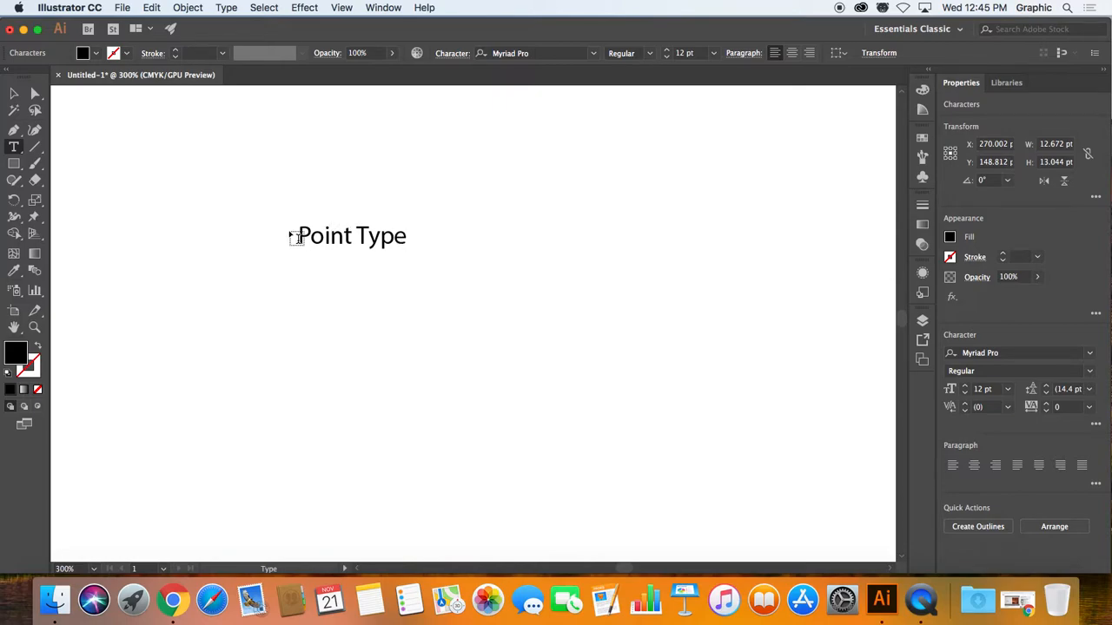
{"action": "type", "text": "is just on"}
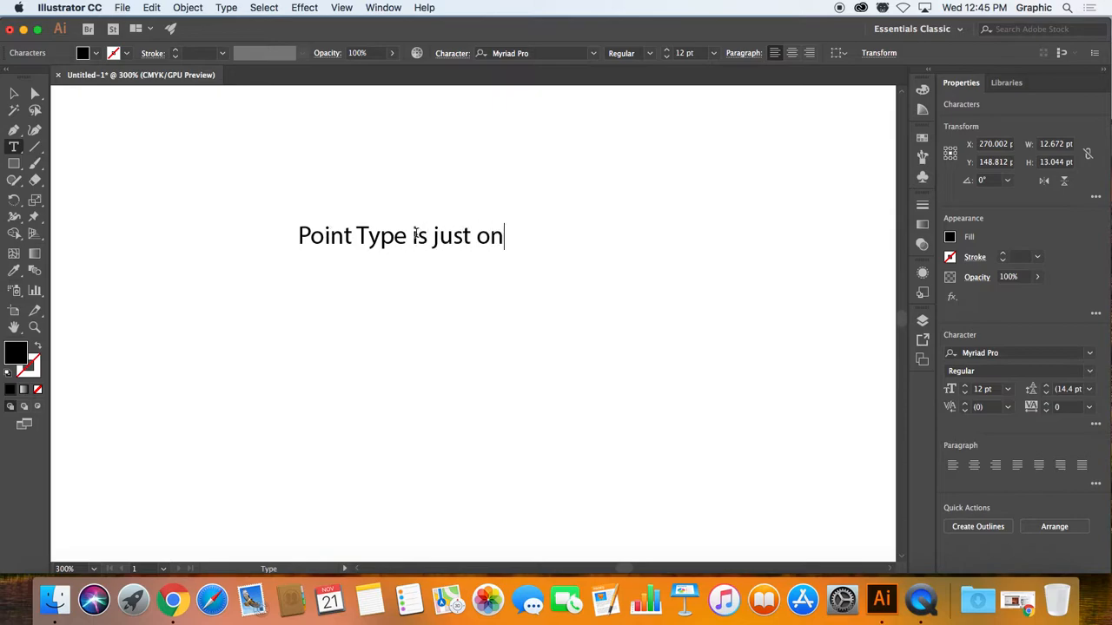
{"action": "type", "text": "e long line o"}
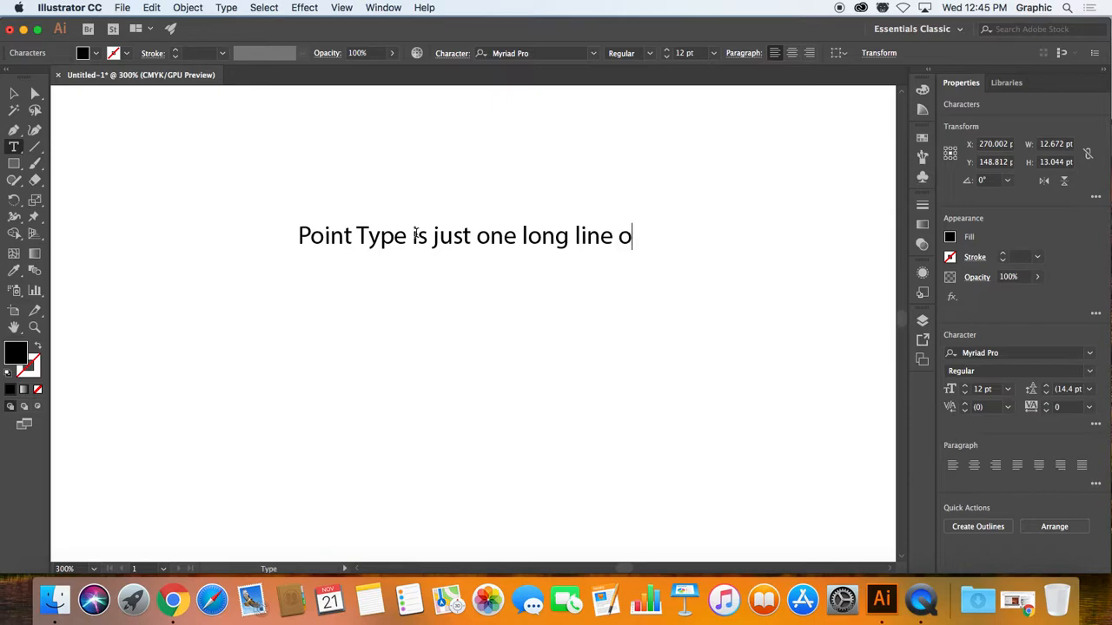
{"action": "type", "text": "f type."}
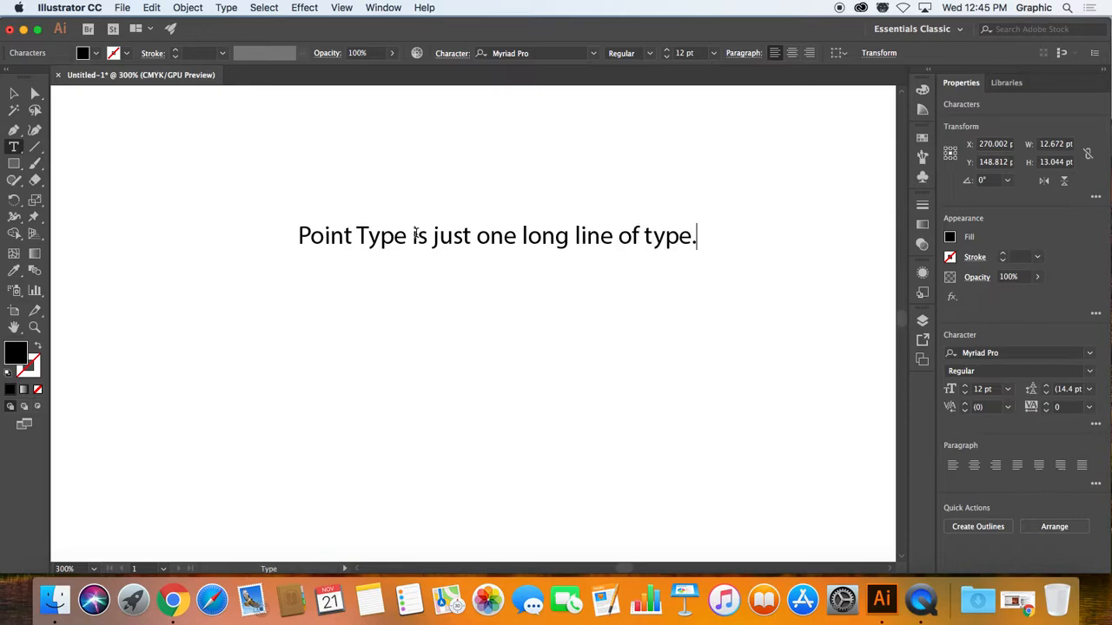
Step: Scale the point type up to about 243 pt wide and 17 pt high, and delete it
{"action": "left_click", "coordinate": [13, 93]}
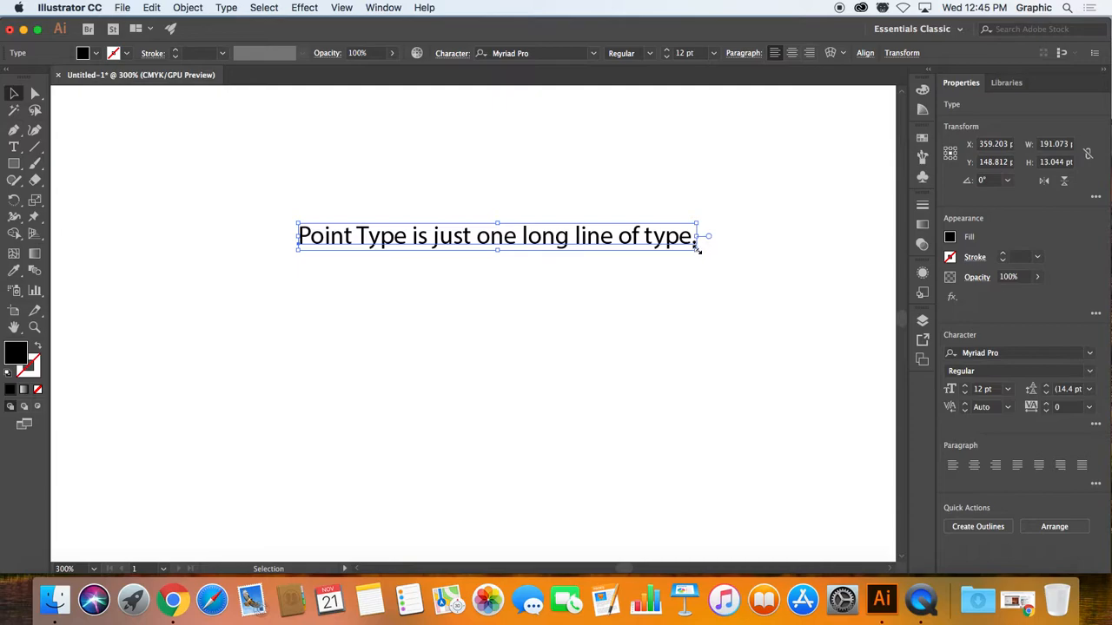
{"action": "left_click_drag", "start_coordinate": [696, 249], "coordinate": [805, 381]}
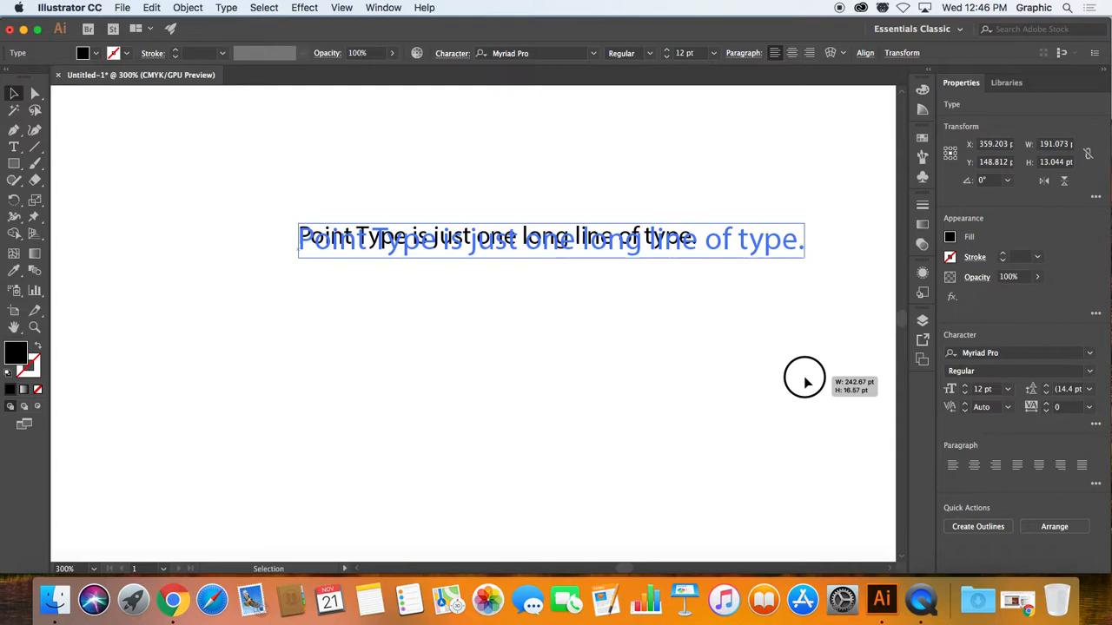
{"action": "left_click_drag", "start_coordinate": [805, 381], "coordinate": [806, 382]}
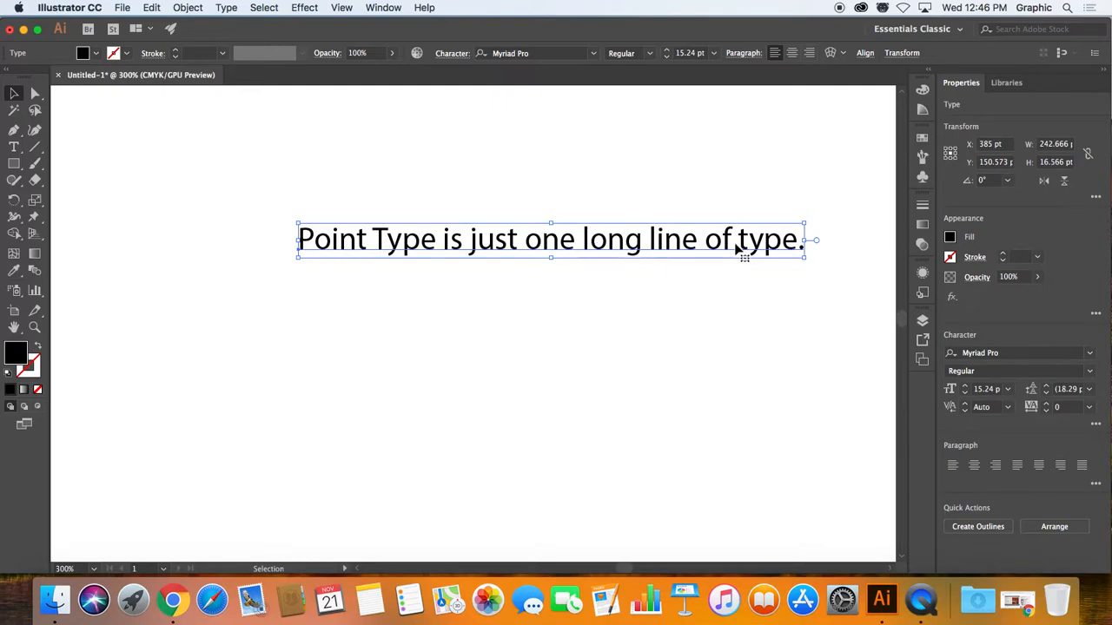
{"action": "key", "text": "BackSpace"}
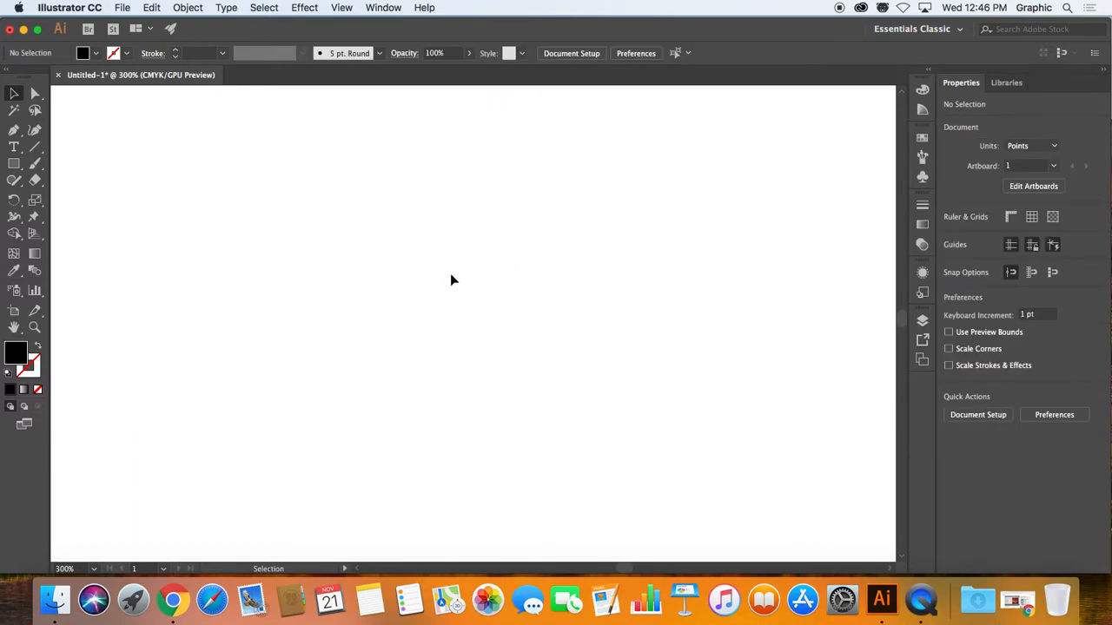
Step: Draw an area type frame about 120 pt wide and 102 pt high, filled with the placeholder text
{"action": "left_click", "coordinate": [14, 147]}
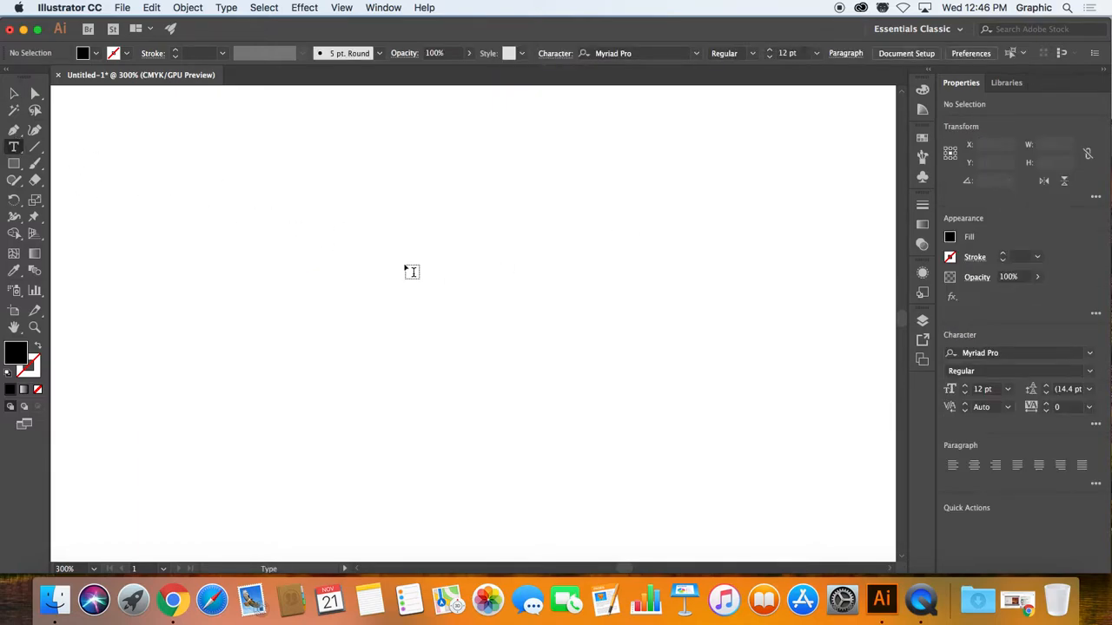
{"action": "left_click_drag", "start_coordinate": [283, 207], "coordinate": [534, 421]}
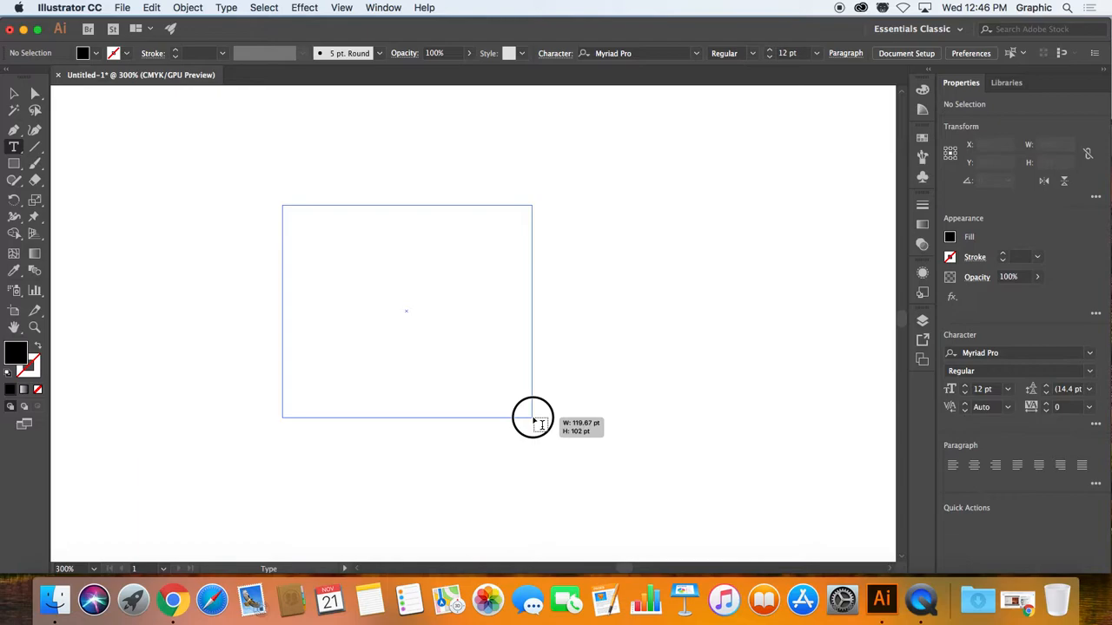
{"action": "left_click_drag", "start_coordinate": [534, 420], "coordinate": [533, 419]}
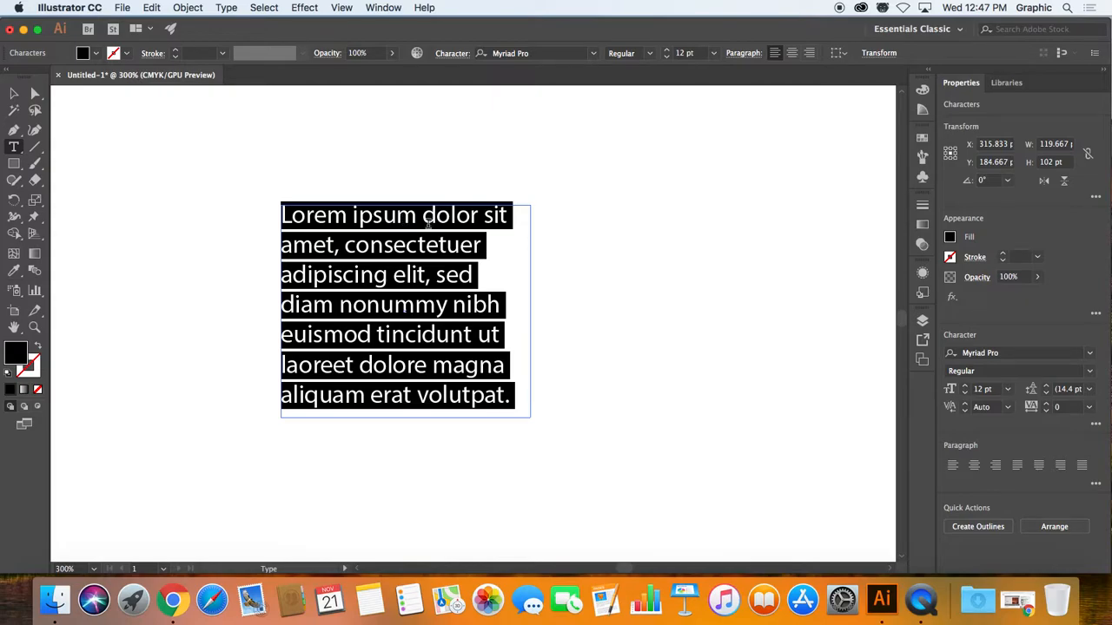
Step: Enlarge the text frame to about 214 by 148 pt and shrink it to about 69 by 52 pt so its text overflows
{"action": "left_click", "coordinate": [13, 94]}
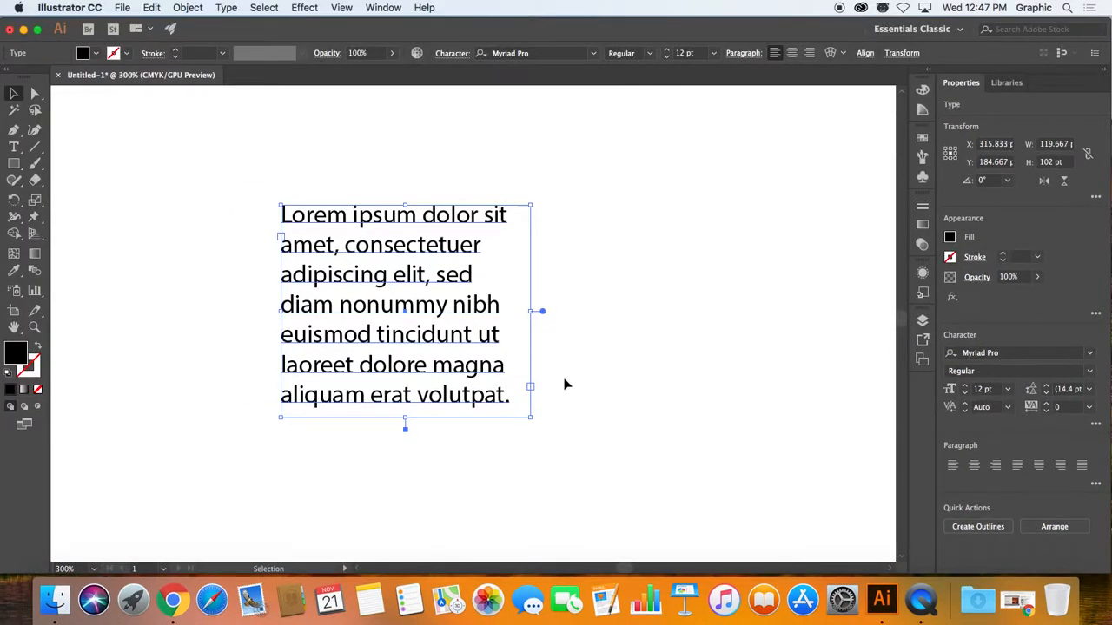
{"action": "left_click_drag", "start_coordinate": [528, 416], "coordinate": [733, 514]}
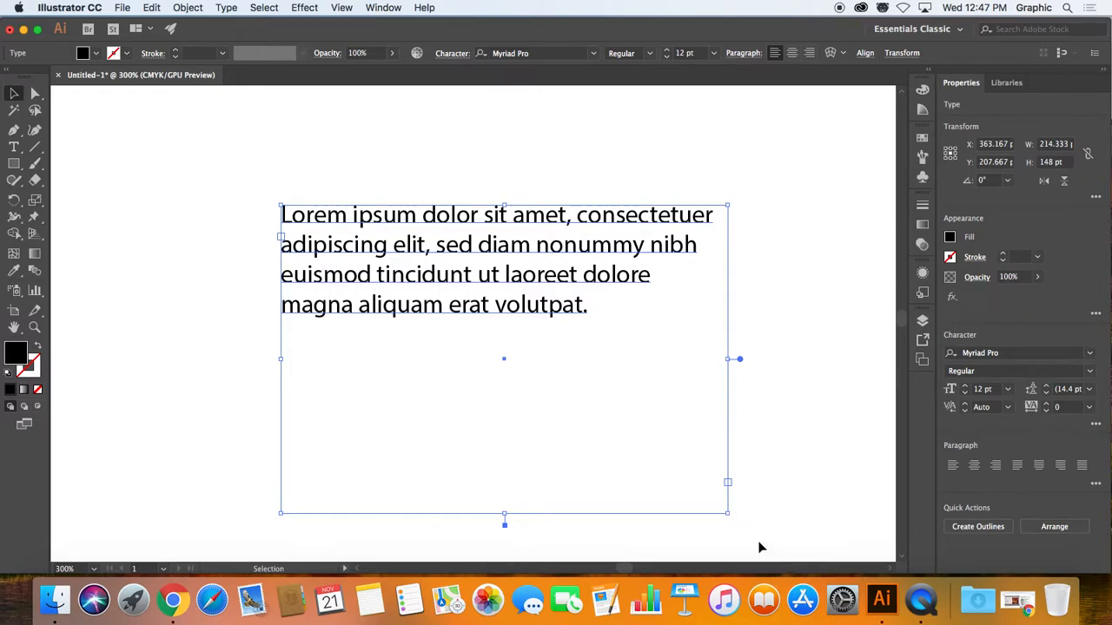
{"action": "left_click", "coordinate": [727, 515]}
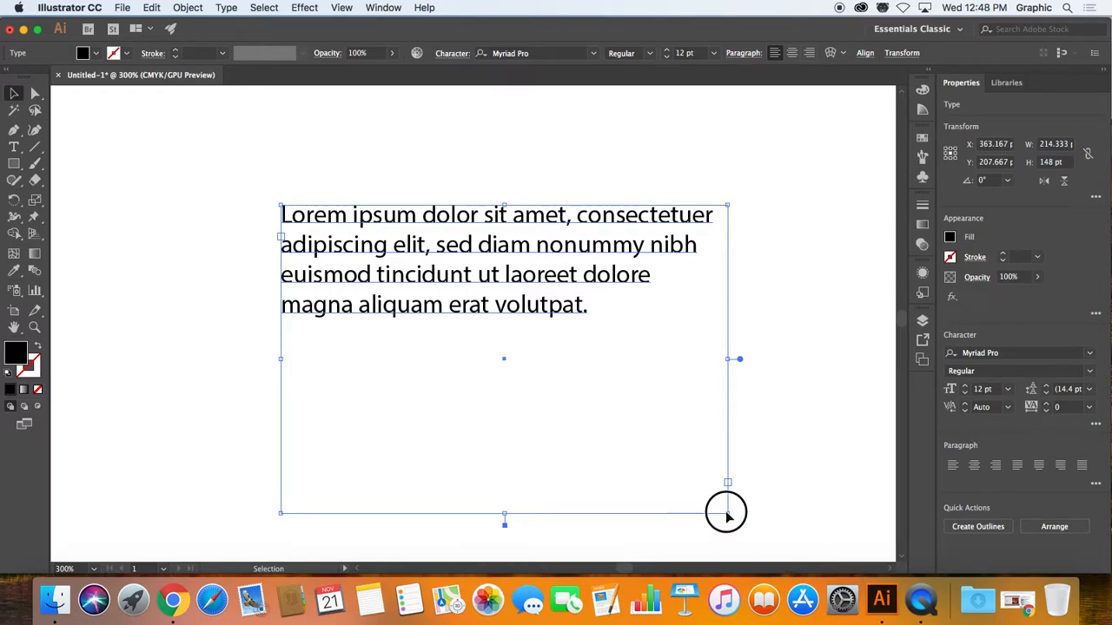
{"action": "left_click_drag", "start_coordinate": [727, 515], "coordinate": [474, 327]}
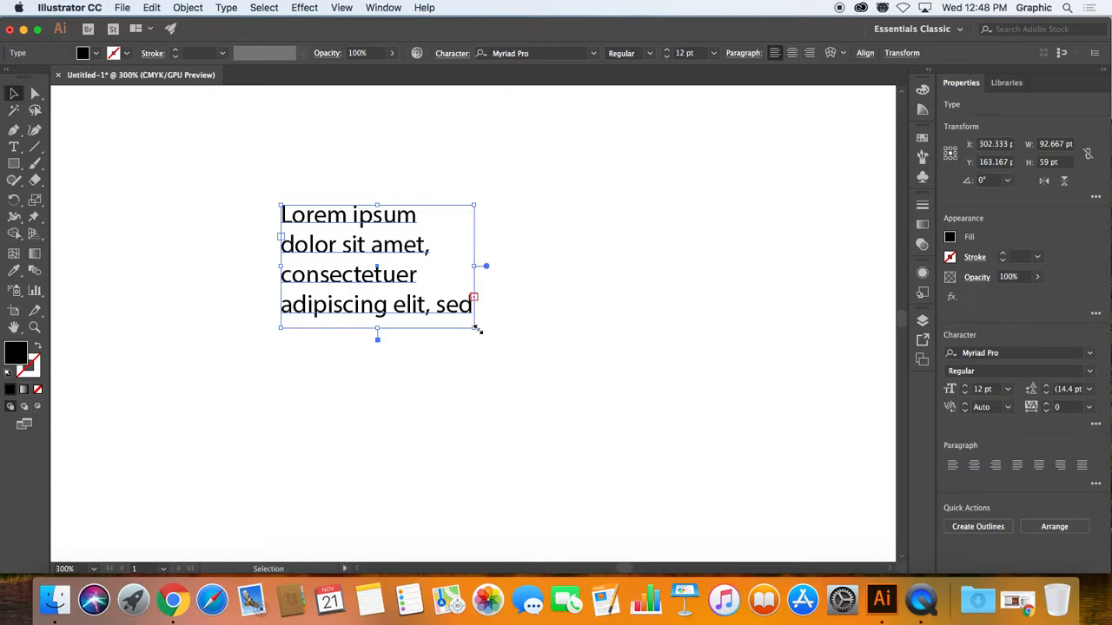
{"action": "left_click_drag", "start_coordinate": [474, 327], "coordinate": [426, 313]}
Step: Thread the overset text into a second frame to the right of the first, resized to about 67 by 33 pt
{"action": "left_click", "coordinate": [425, 280]}
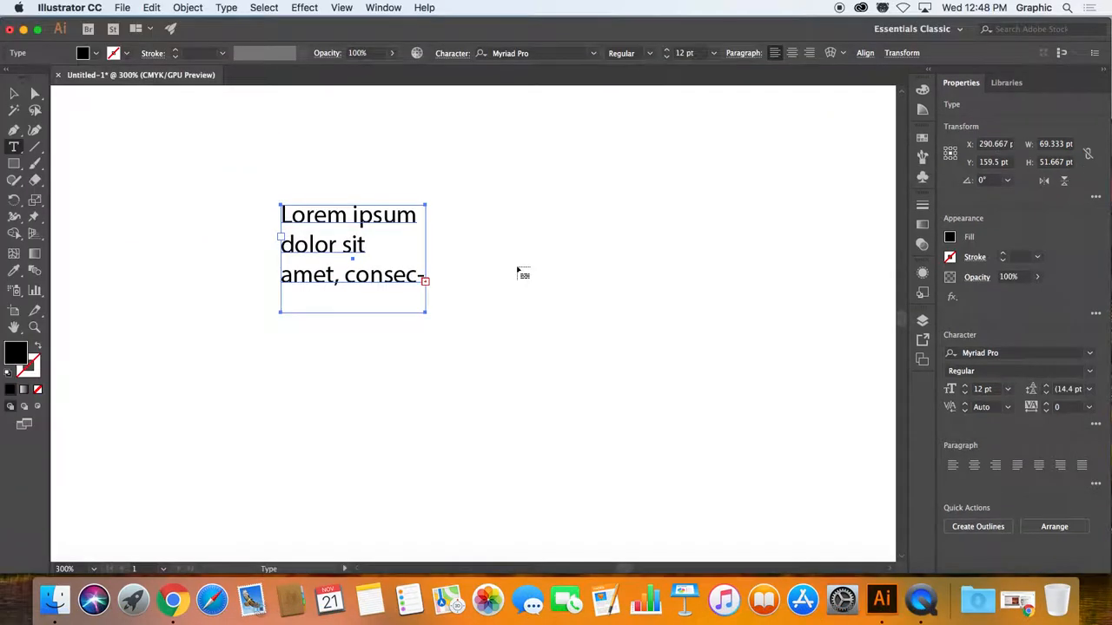
{"action": "left_click_drag", "start_coordinate": [477, 191], "coordinate": [635, 251]}
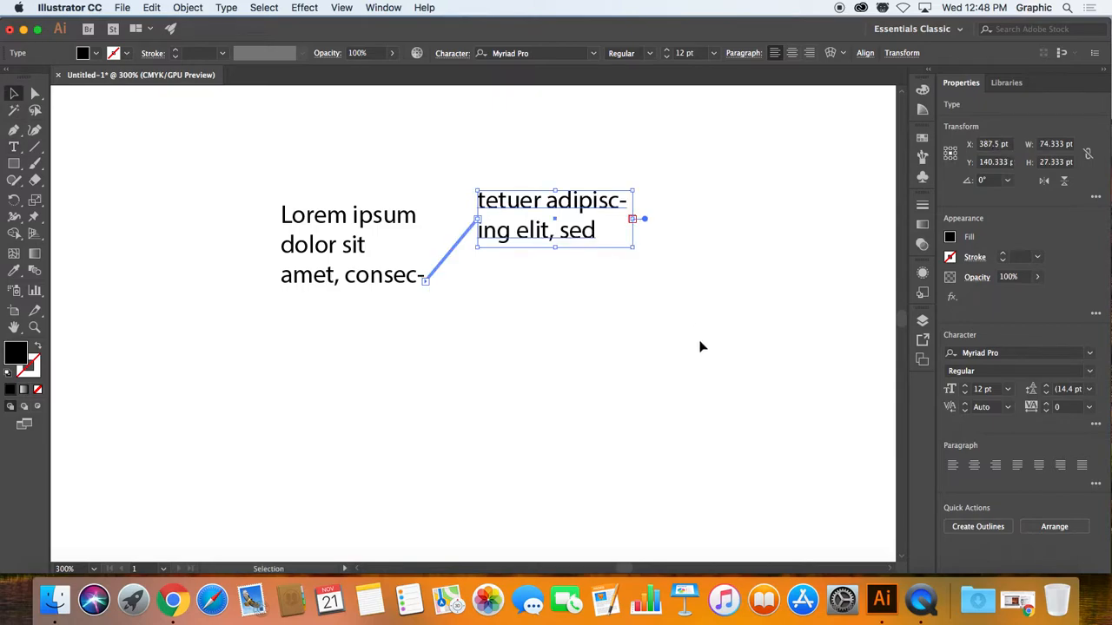
{"action": "left_click", "coordinate": [632, 221]}
{"action": "mouse_move", "coordinate": [633, 247]}
{"action": "left_mouse_down"}
{"action": "mouse_move", "coordinate": [610, 249]}
{"action": "mouse_move", "coordinate": [618, 257]}
{"action": "left_mouse_up"}
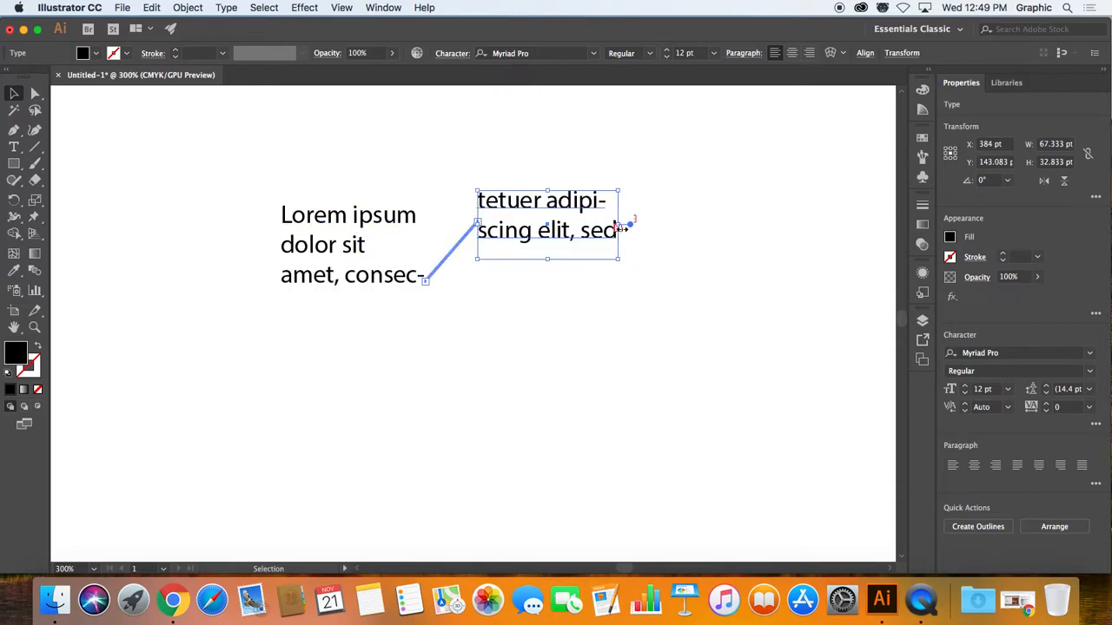
Step: Continue the text thread into a third frame about 82 by 60 pt and a fourth about 100 by 55 pt at the artboard's lower left
{"action": "key", "text": "t"}
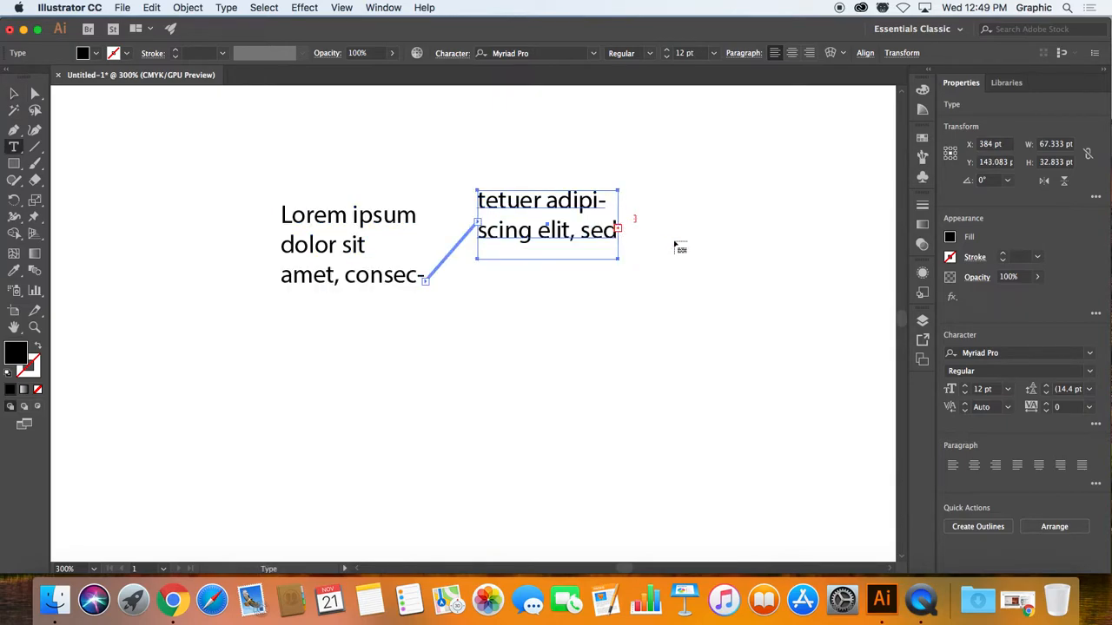
{"action": "left_click_drag", "start_coordinate": [504, 318], "coordinate": [675, 443]}
{"action": "left_click", "coordinate": [675, 411]}
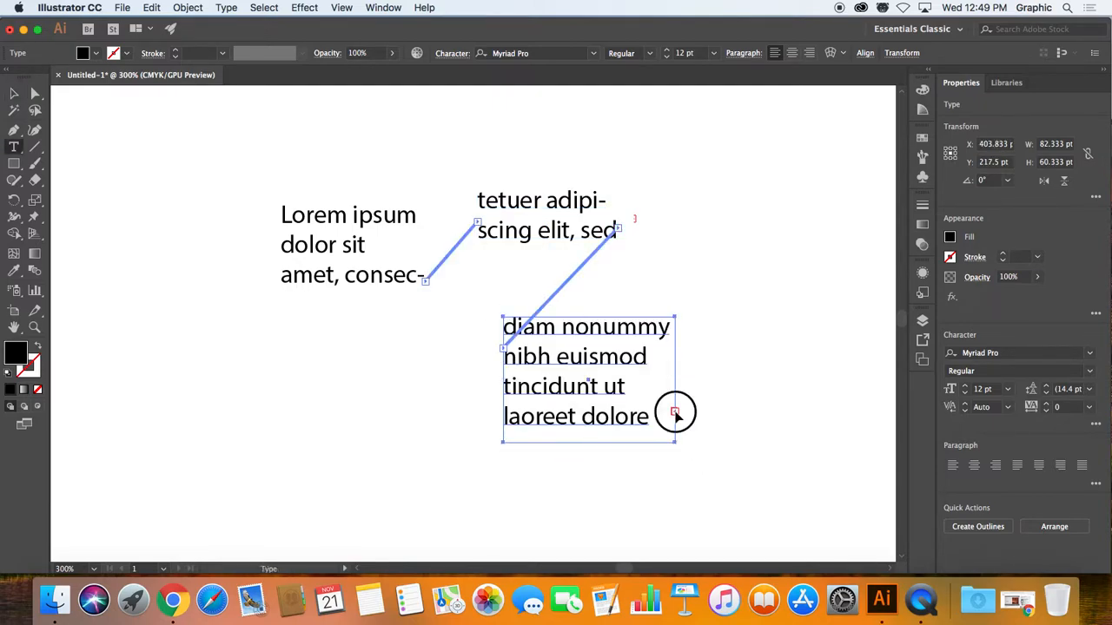
{"action": "left_click_drag", "start_coordinate": [211, 395], "coordinate": [419, 505]}
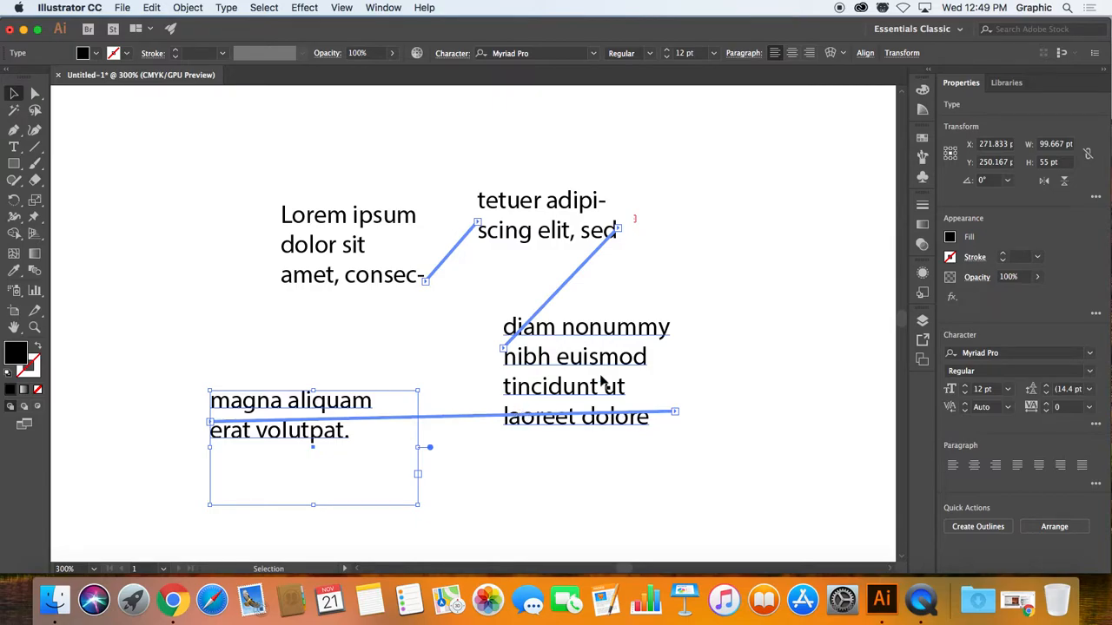
Step: Delete the first threaded frame and spread the next two apart, moving one up and left and the other up and right
{"action": "left_click", "coordinate": [335, 249]}
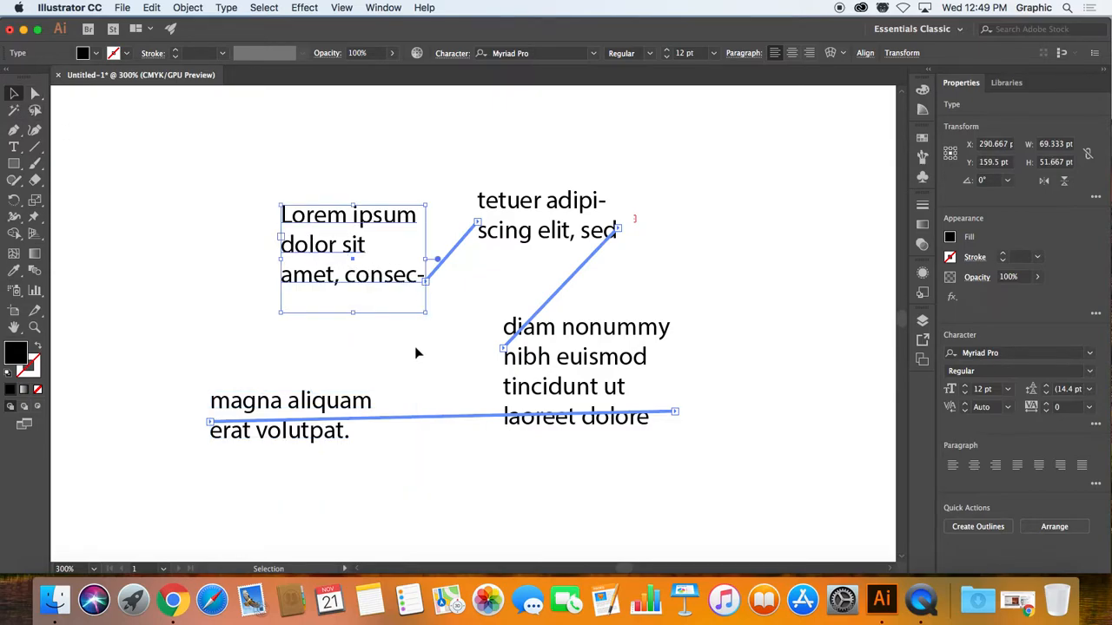
{"action": "key", "text": "Delete"}
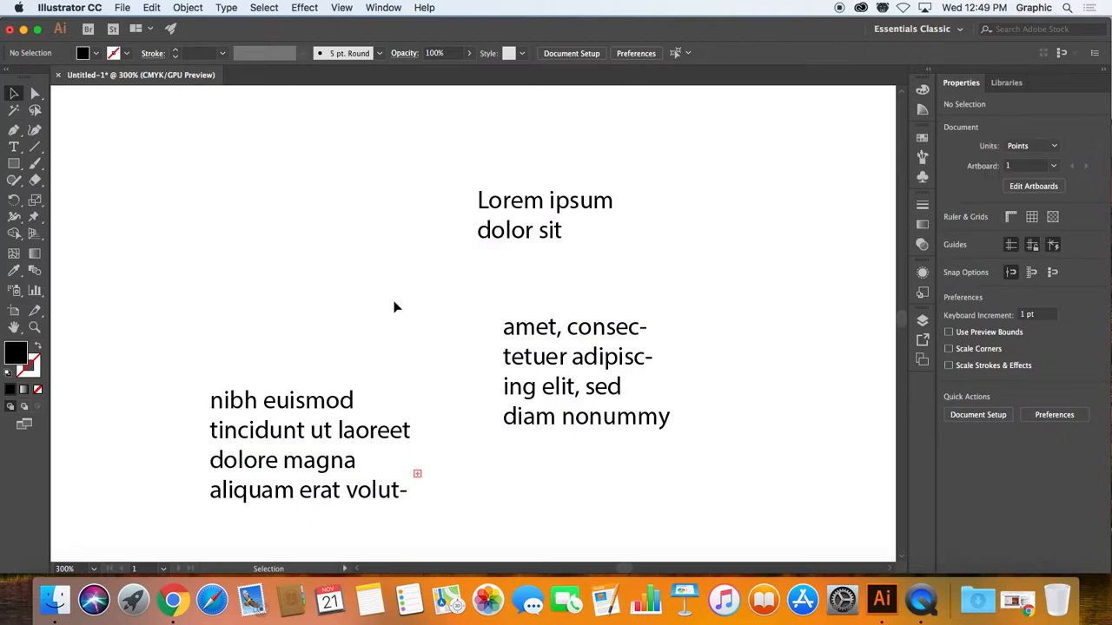
{"action": "left_click", "coordinate": [513, 228]}
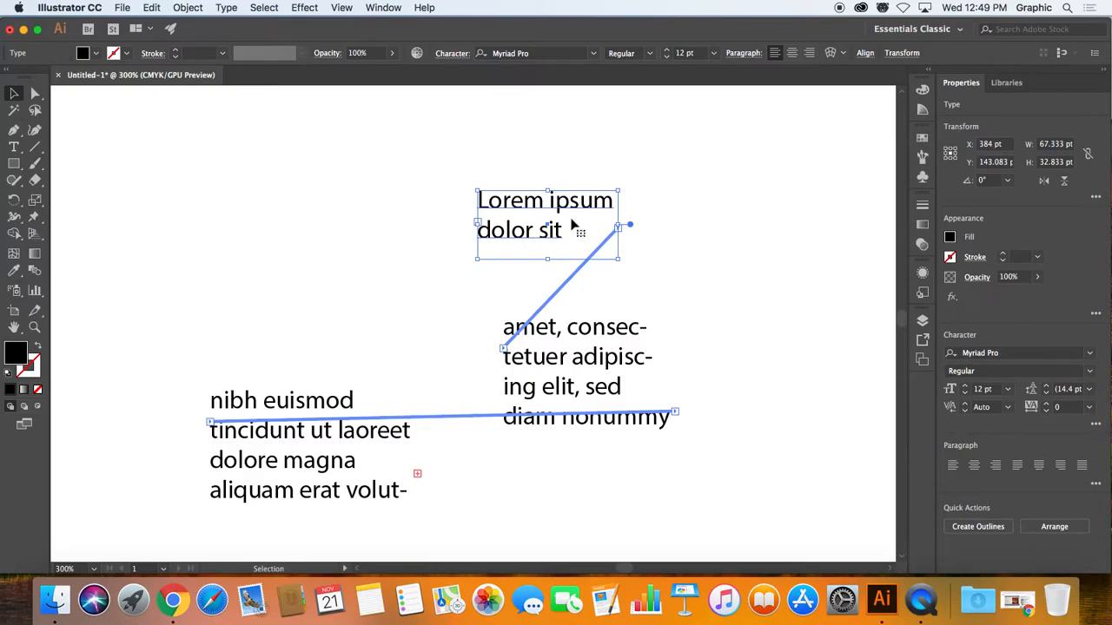
{"action": "left_click_drag", "start_coordinate": [539, 230], "coordinate": [434, 175]}
{"action": "left_click_drag", "start_coordinate": [582, 335], "coordinate": [677, 279]}
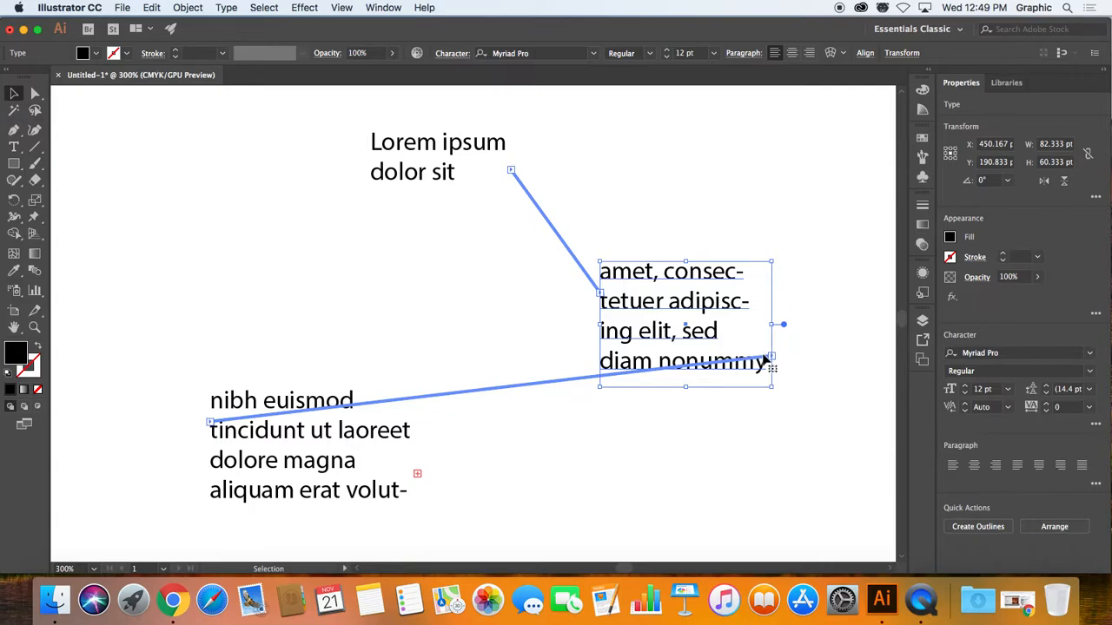
Step: Thread the overset text of the last frame into a new frame about 150 by 62 pt to its right
{"action": "left_click", "coordinate": [289, 475]}
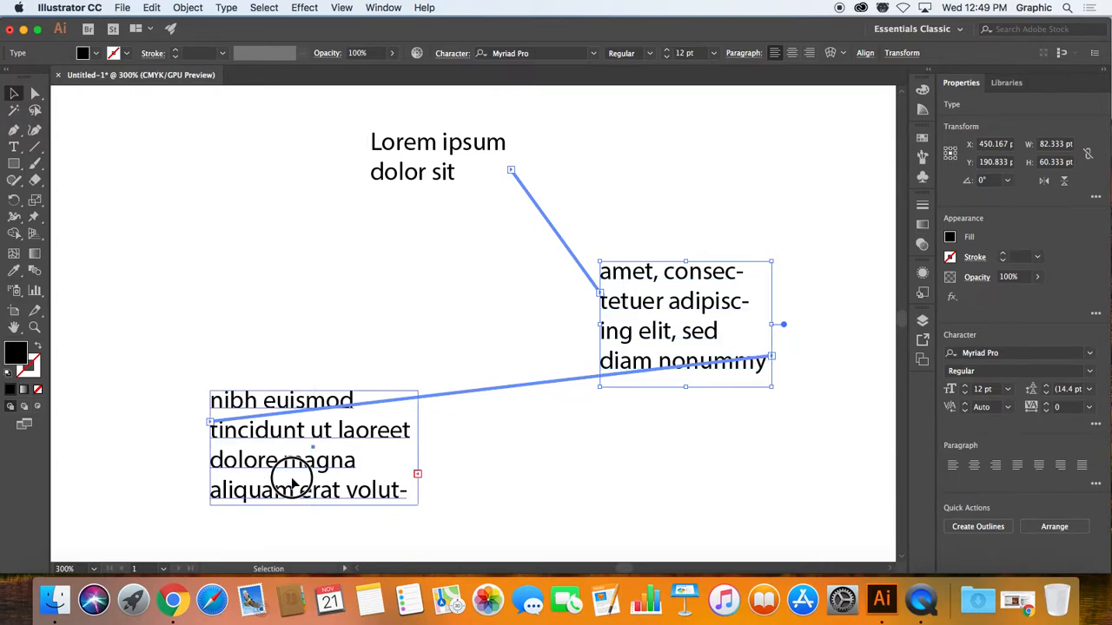
{"action": "key", "text": "t"}
{"action": "left_click_drag", "start_coordinate": [516, 420], "coordinate": [829, 549]}
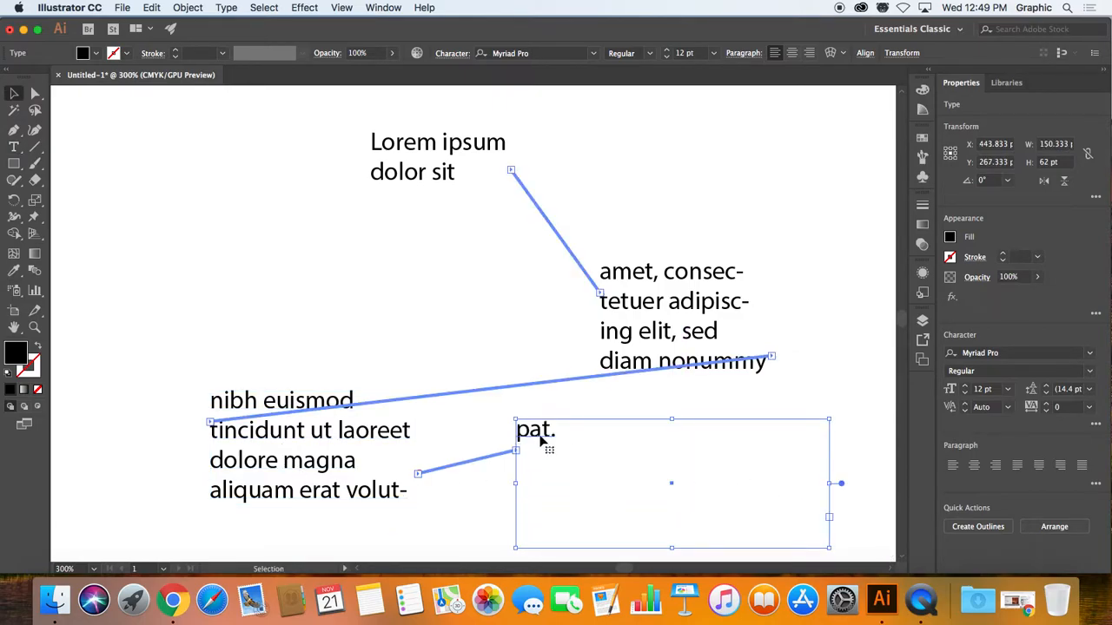
Step: Shorten the first threaded frame to about 19 pt high and move it left to about X 283 pt, Y 112 pt
{"action": "left_click", "coordinate": [410, 180]}
{"action": "left_click_drag", "start_coordinate": [445, 200], "coordinate": [440, 173]}
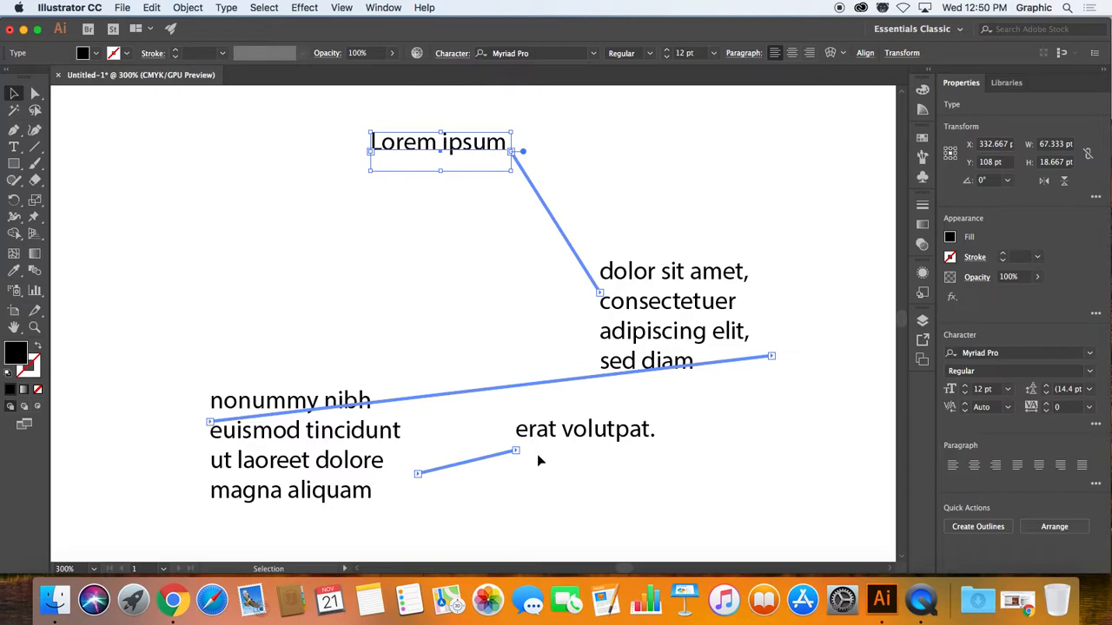
{"action": "left_click_drag", "start_coordinate": [434, 149], "coordinate": [272, 154]}
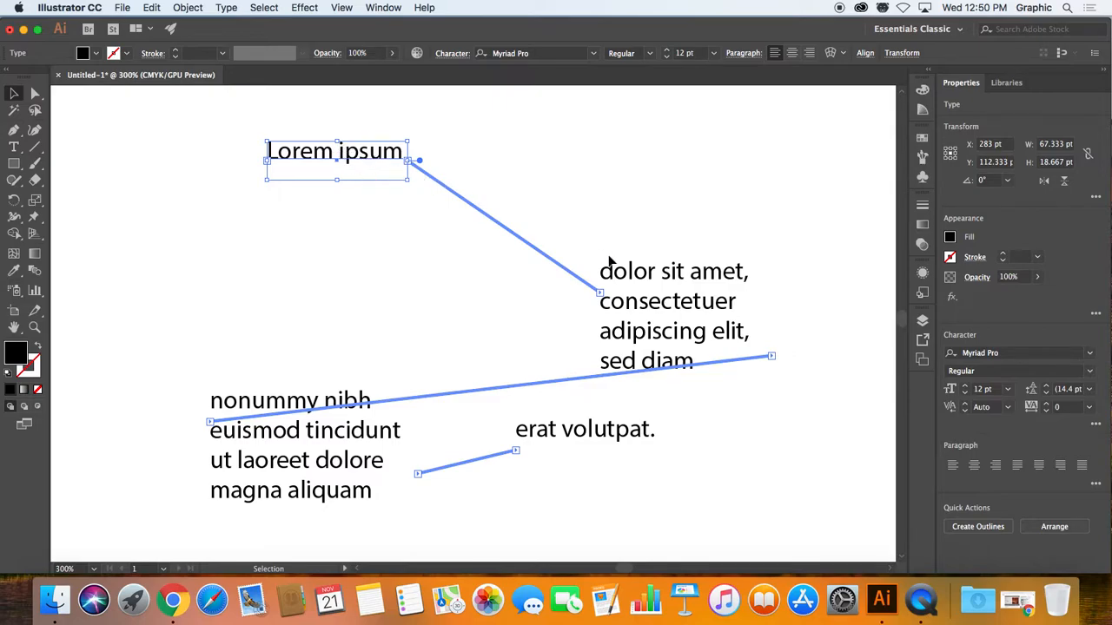
Step: Shorten the second threaded frame to about 20 pt high, leaving room for a single line
{"action": "left_click", "coordinate": [677, 295]}
{"action": "left_click_drag", "start_coordinate": [688, 383], "coordinate": [664, 310]}
{"action": "left_click_drag", "start_coordinate": [664, 308], "coordinate": [657, 303]}
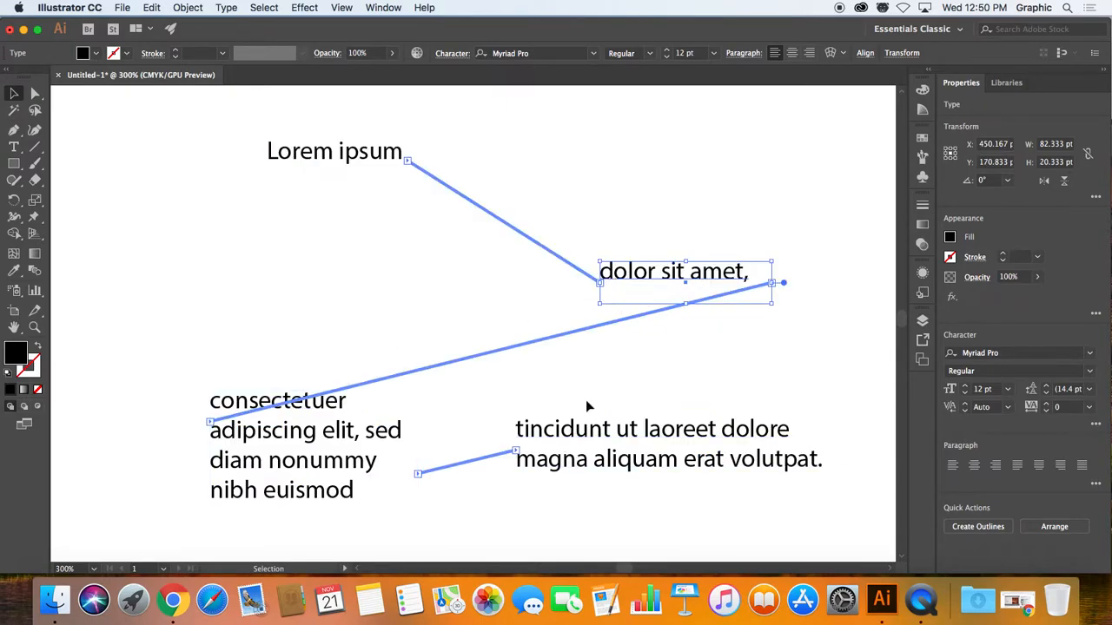
Step: Delete the third threaded frame at the artboard's lower left so its text reflows into the last frame
{"action": "left_click", "coordinate": [634, 445]}
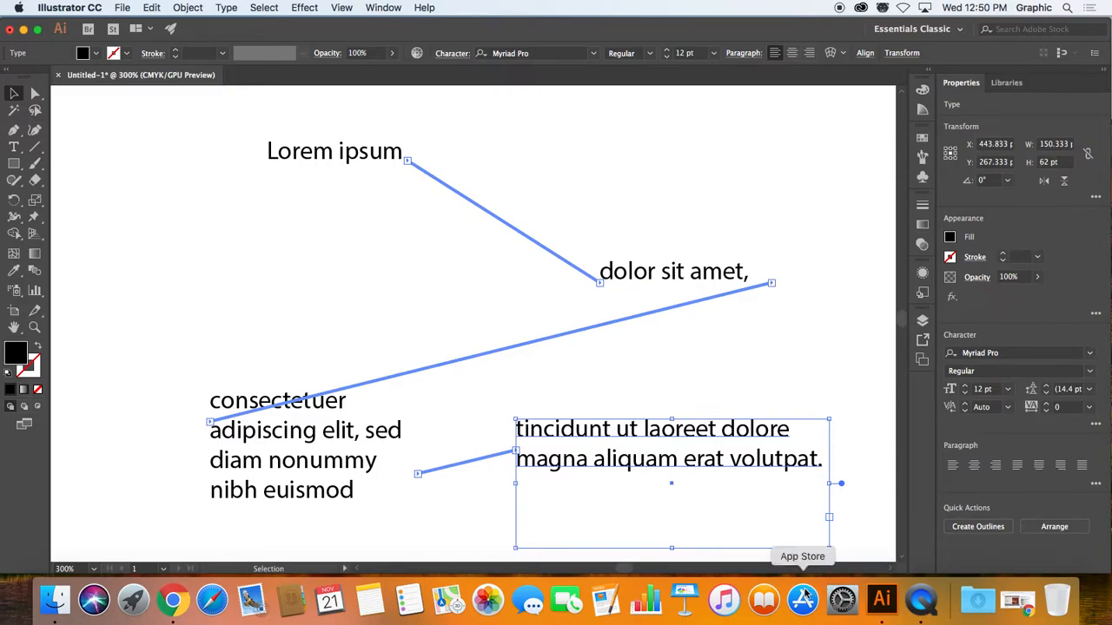
{"action": "left_click", "coordinate": [326, 404]}
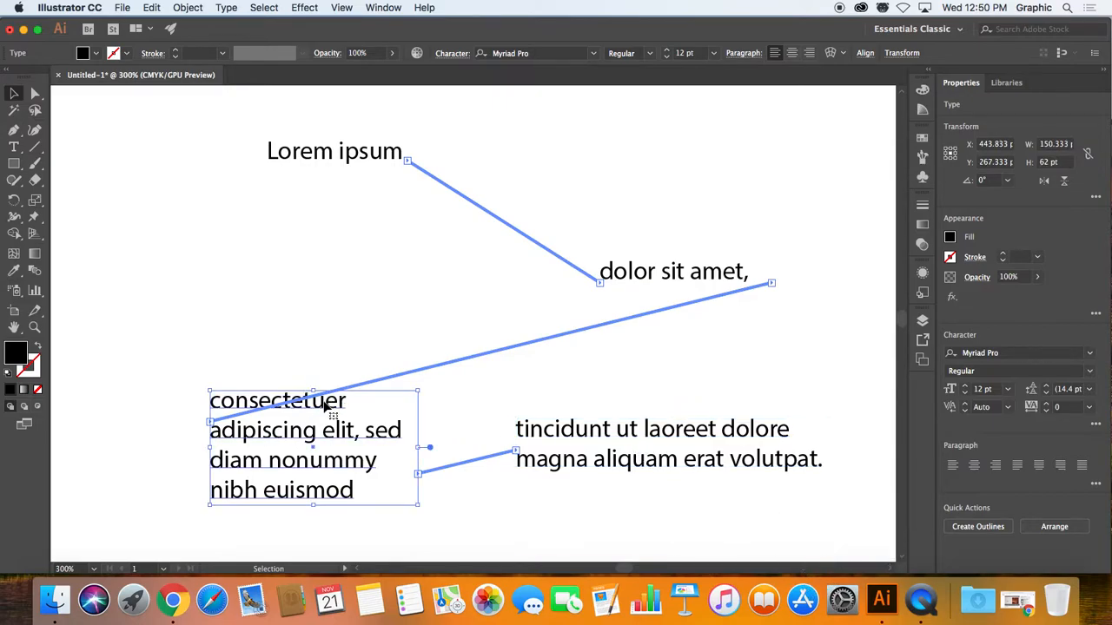
{"action": "key", "text": "Delete"}
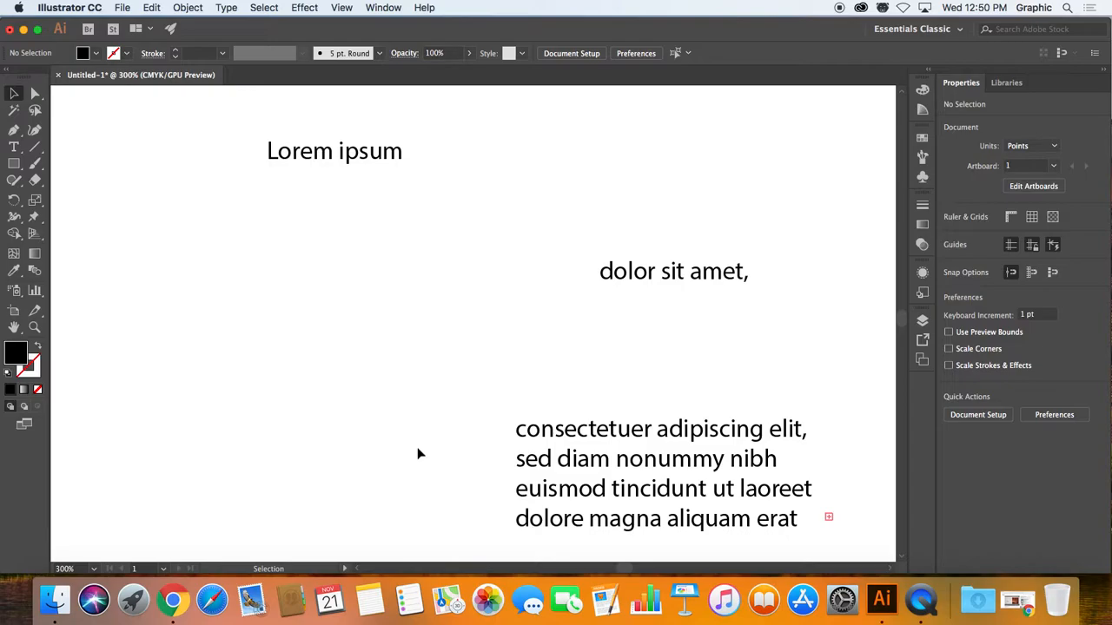
Step: Move the second threaded frame beside the first and the last one below them, enlarging the last frame to about 161 by 100 pt
{"action": "left_click_drag", "start_coordinate": [644, 285], "coordinate": [516, 131]}
{"action": "left_click_drag", "start_coordinate": [639, 448], "coordinate": [401, 265]}
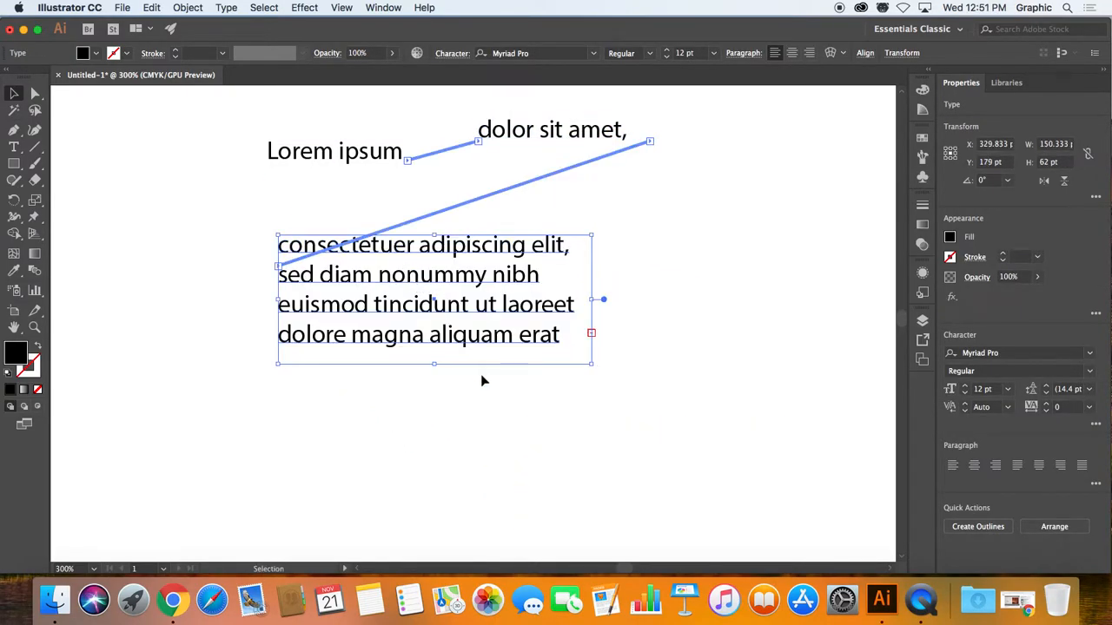
{"action": "left_click_drag", "start_coordinate": [593, 362], "coordinate": [619, 466]}
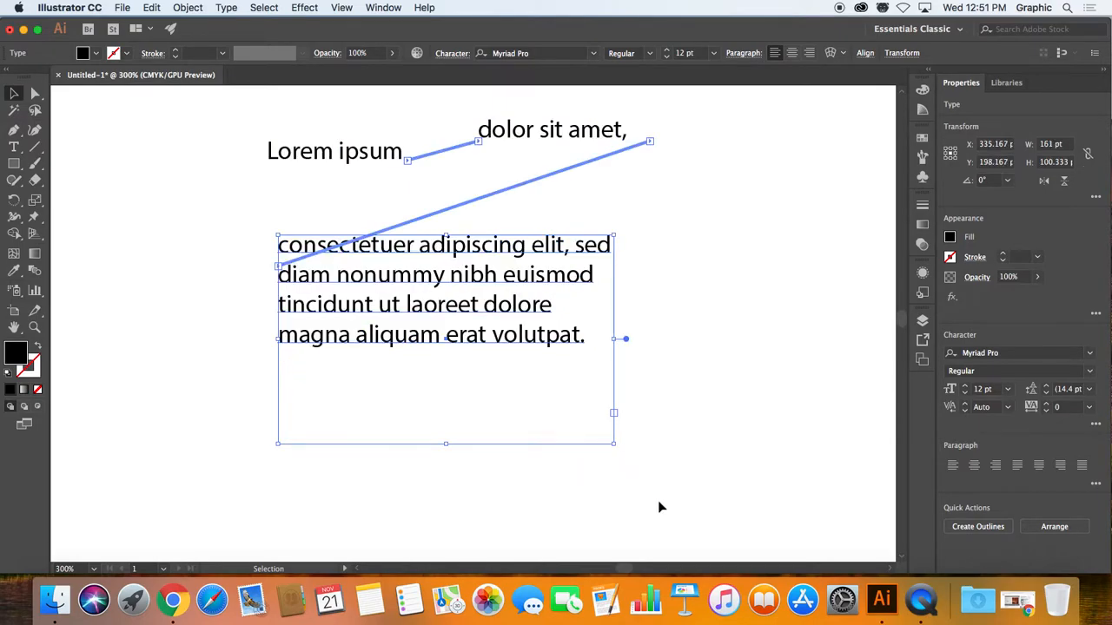
Step: Delete the "Lorem ipsum" and "dolor sit amet," frames so all threaded text reflows into the last frame
{"action": "left_click", "coordinate": [365, 161]}
{"action": "key", "text": "Delete"}
{"action": "left_click", "coordinate": [526, 136]}
{"action": "key", "text": "Delete"}
Step: Scale the remaining text up to about 18.92 pt as point type, and return it to area type
{"action": "left_click", "coordinate": [441, 290]}
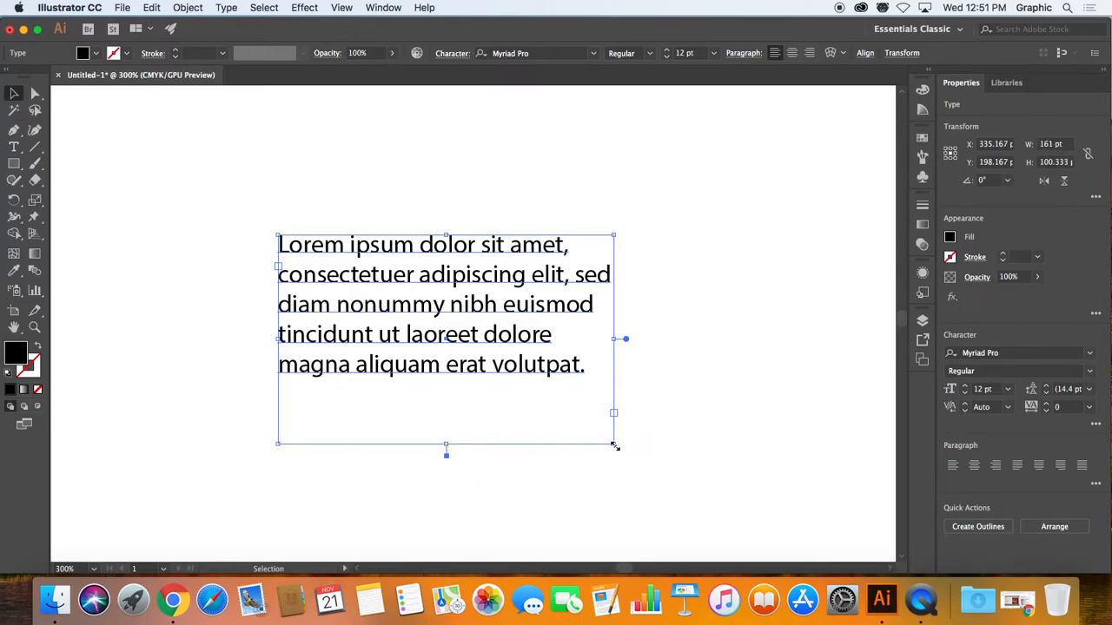
{"action": "double_click", "coordinate": [626, 340]}
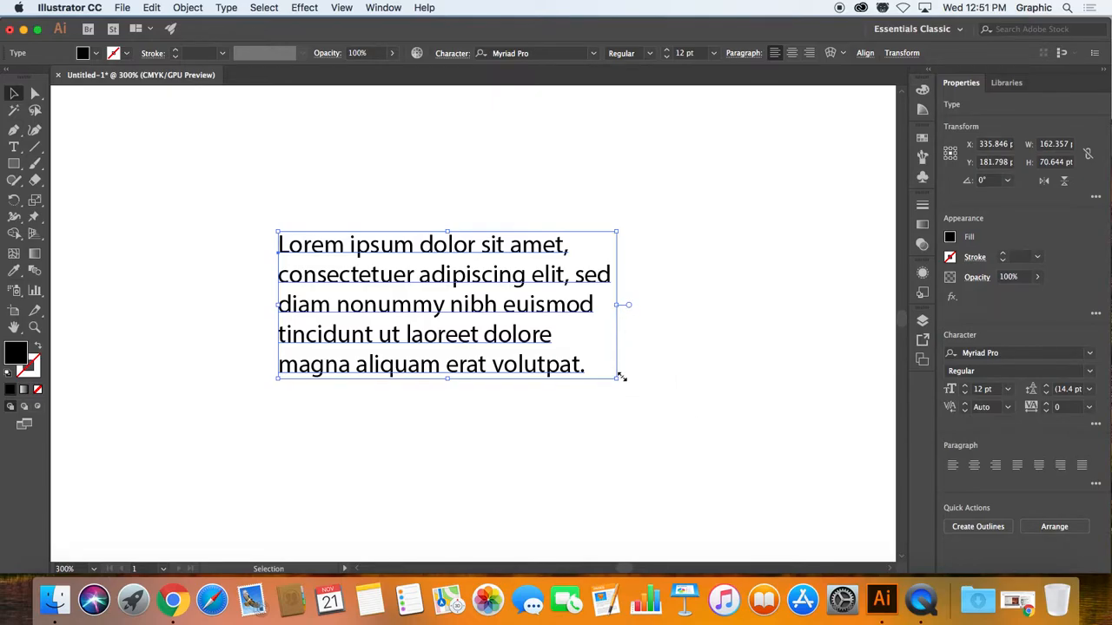
{"action": "left_click_drag", "start_coordinate": [615, 379], "coordinate": [810, 469]}
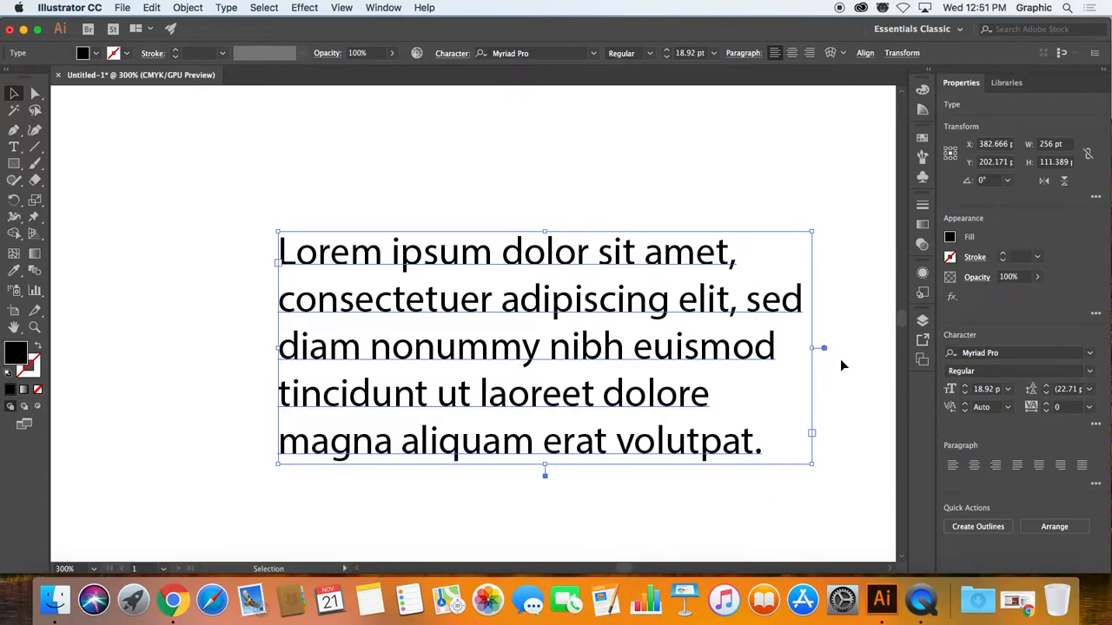
Step: Shrink the area type frame to about 145 by 64 pt, move it toward the artboard's upper left, and enlarge it to about 354 by 189 pt
{"action": "left_click_drag", "start_coordinate": [809, 465], "coordinate": [580, 369]}
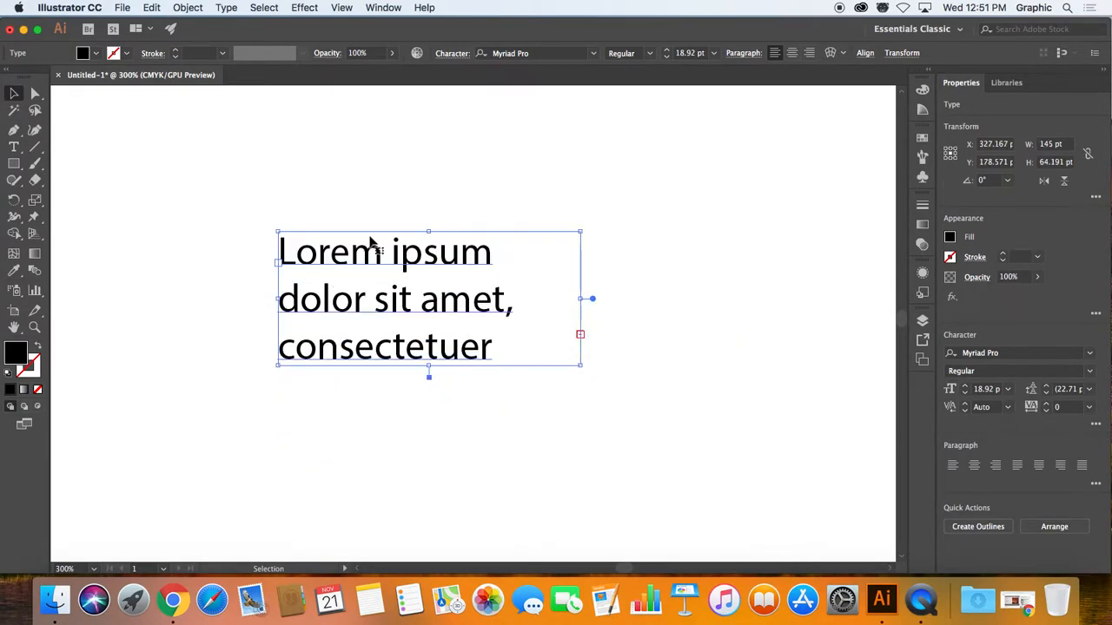
{"action": "left_click_drag", "start_coordinate": [363, 257], "coordinate": [186, 158]}
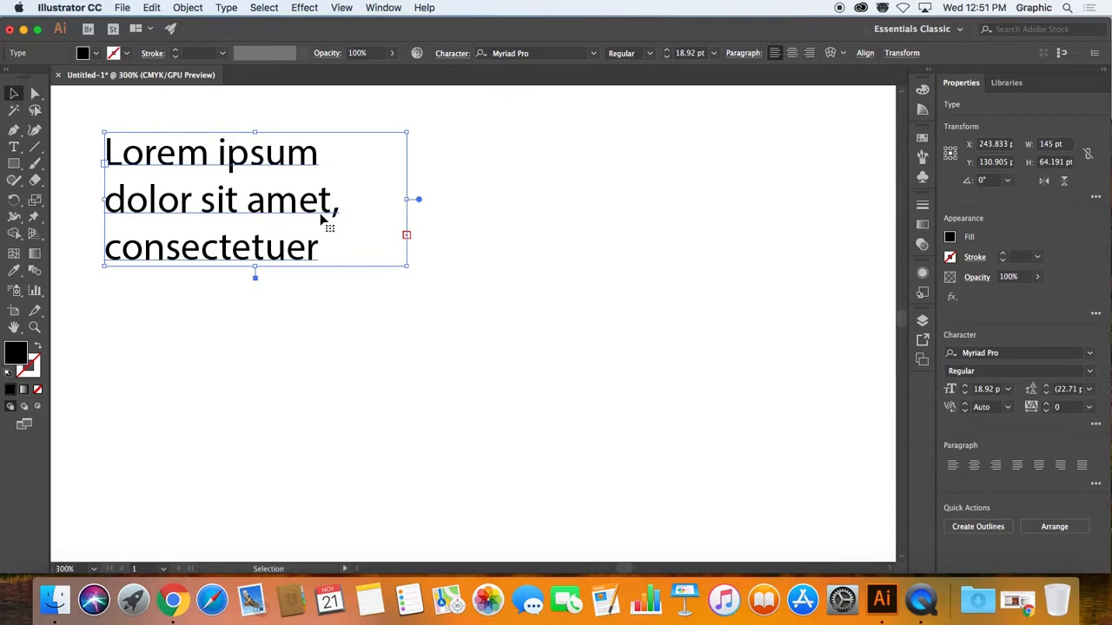
{"action": "left_click_drag", "start_coordinate": [409, 268], "coordinate": [843, 527]}
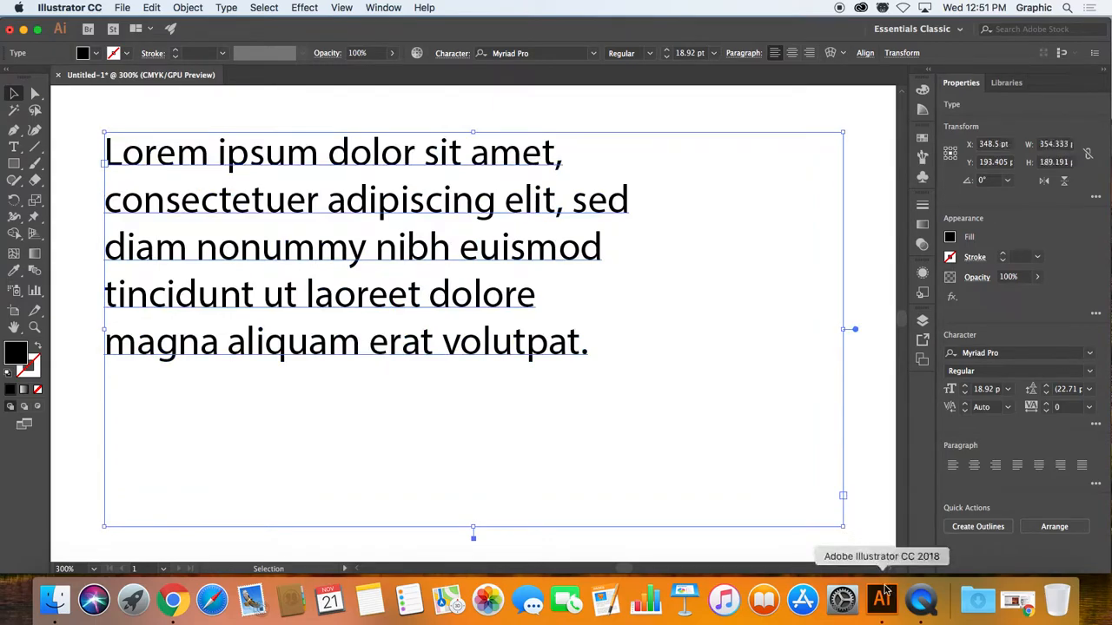